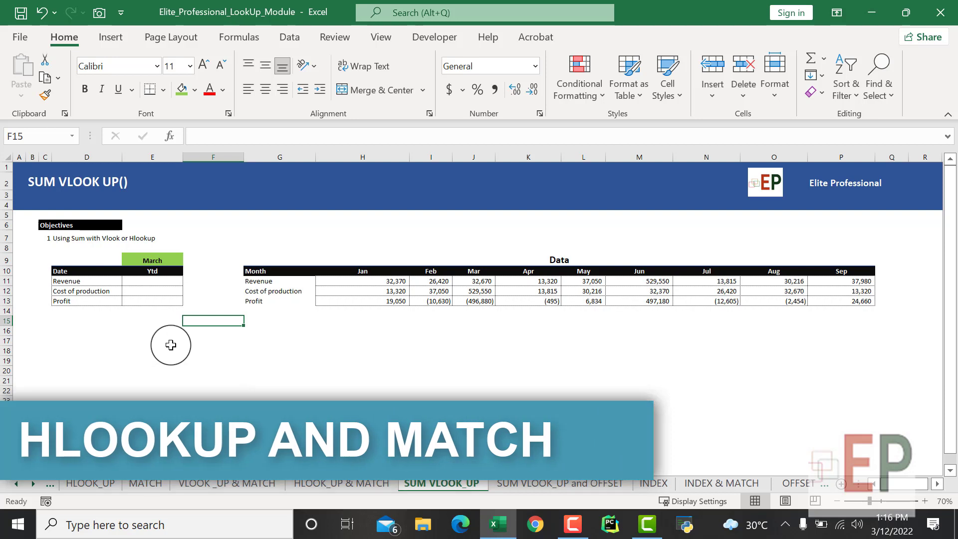
- Enter =SUM(H11:J11) in E11 to total the January to March revenue
{"action": "left_click", "coordinate": [159, 281]}
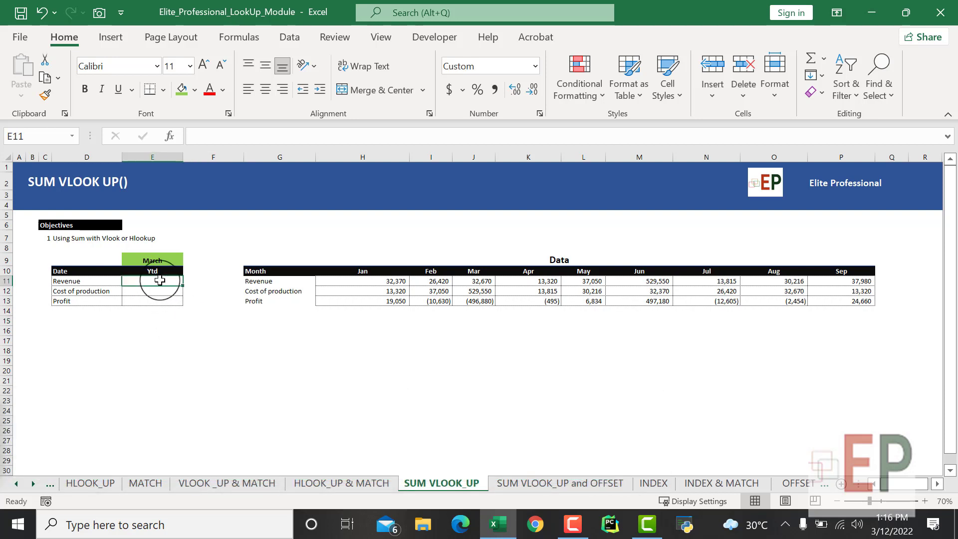
{"action": "type", "text": "="}
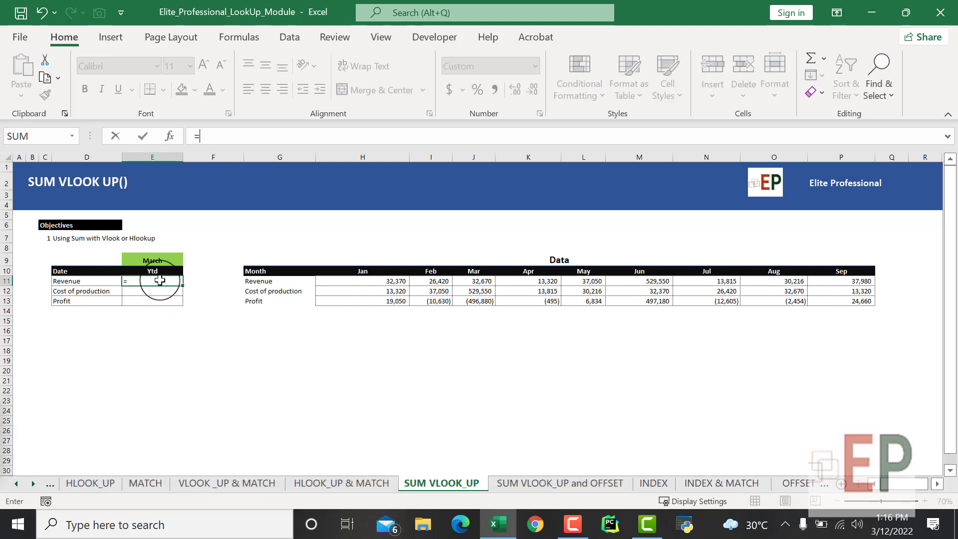
{"action": "type", "text": "SUM("}
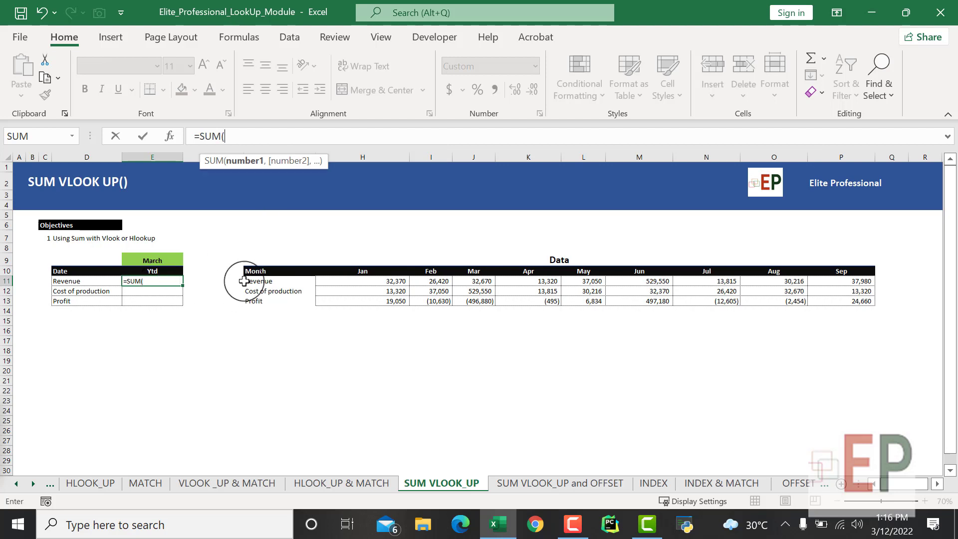
{"action": "left_click_drag", "start_coordinate": [372, 280], "coordinate": [476, 279]}
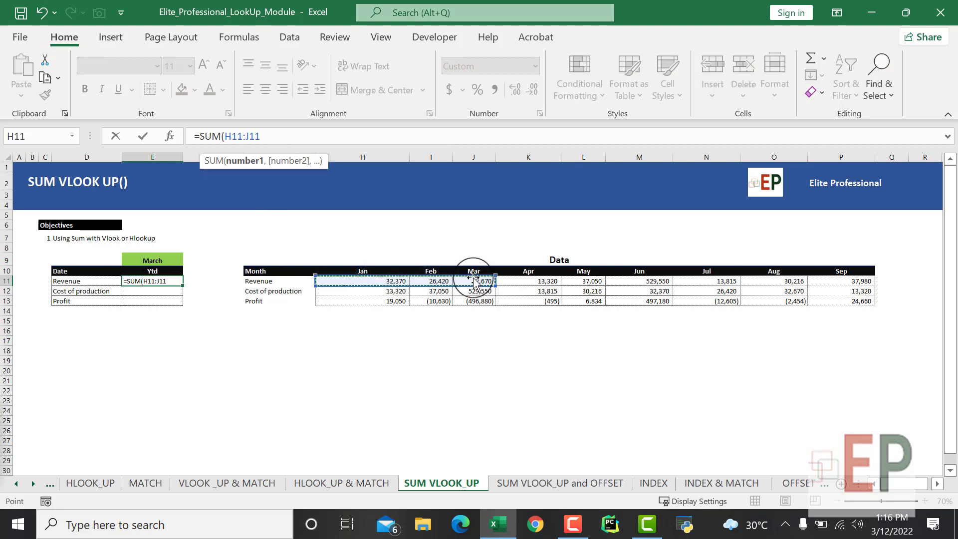
{"action": "type", "text": ")"}
{"action": "key", "text": "Return"}
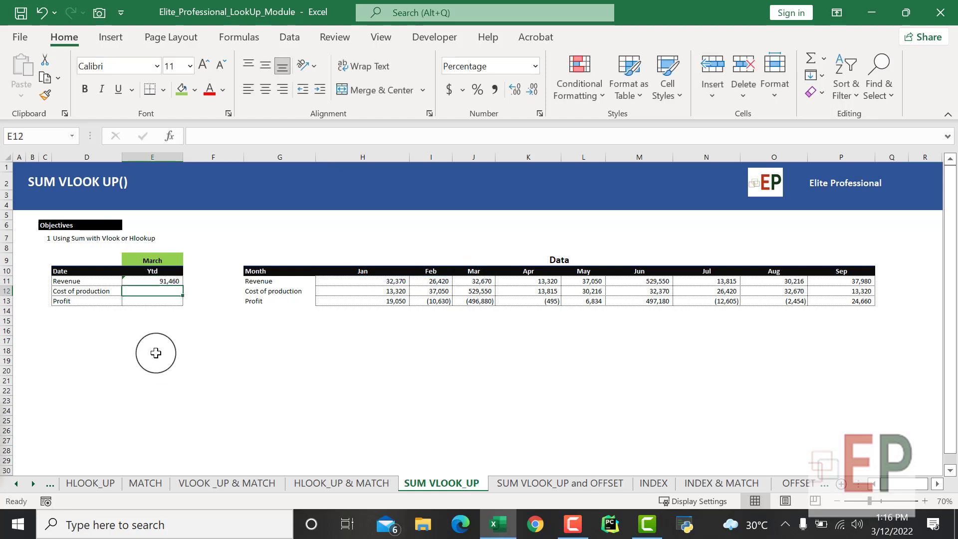
- Clear the plain SUM formula from the Revenue Ytd cell E11
{"action": "left_click", "coordinate": [151, 280]}
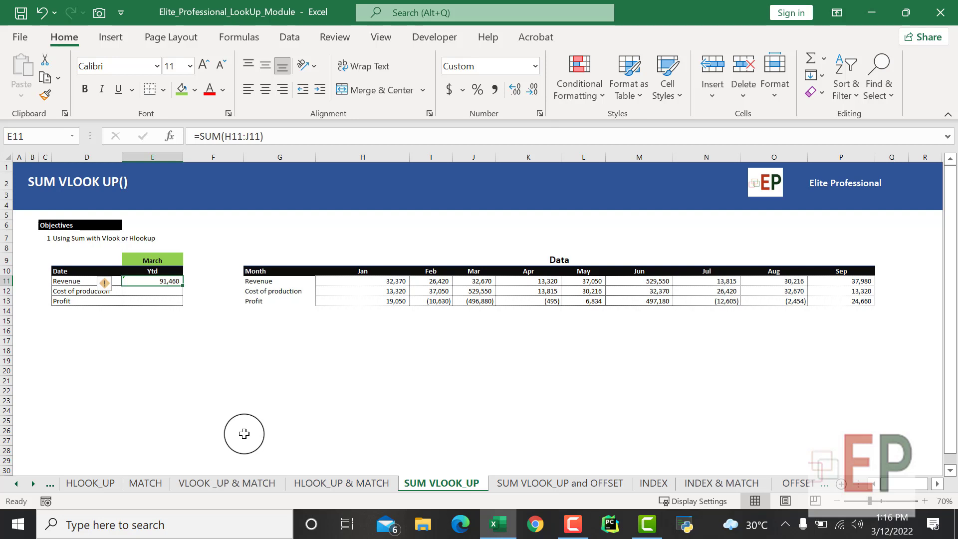
{"action": "key", "text": "Down"}
{"action": "key", "text": "Up"}
{"action": "key", "text": "Delete"}
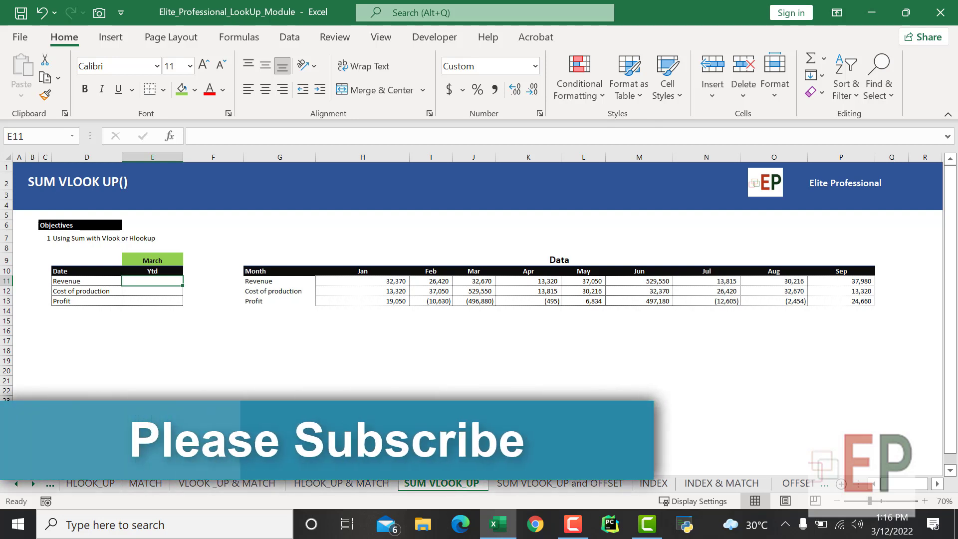
- Begin a SUM formula in E11 with a nested VLOOKUP using D11 as lookup value and $G$11:$P$13 as absolute table array
{"action": "type", "text": "="}
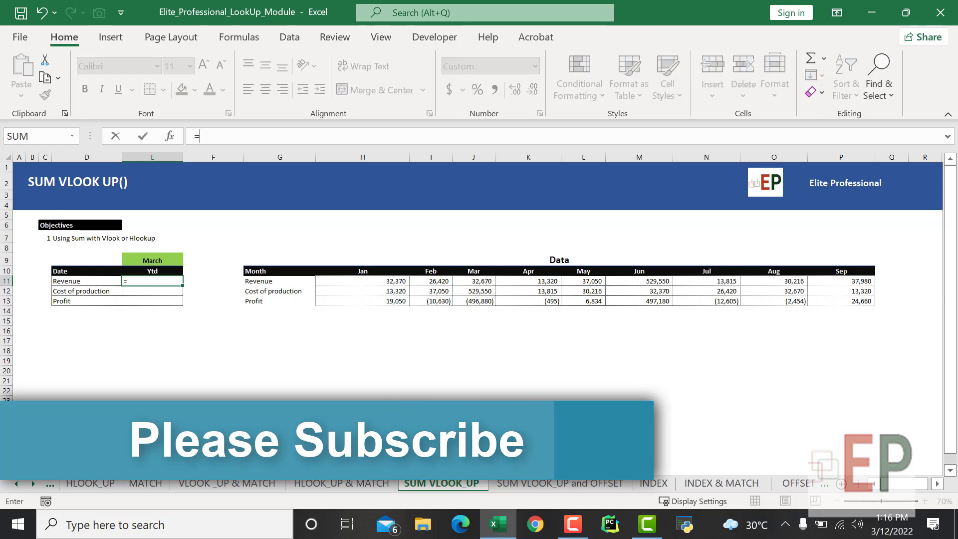
{"action": "type", "text": "SUM("}
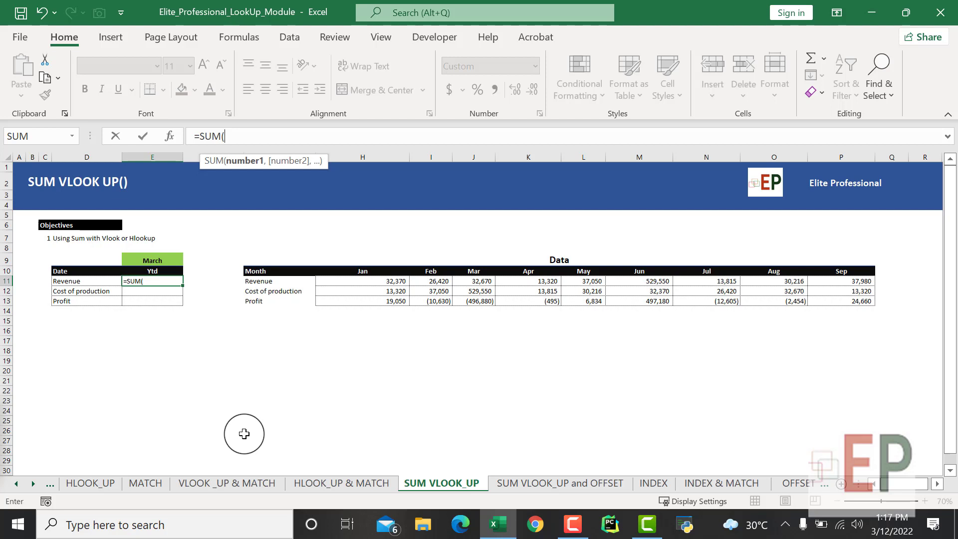
{"action": "type", "text": "vL"}
{"action": "key", "text": "Tab"}
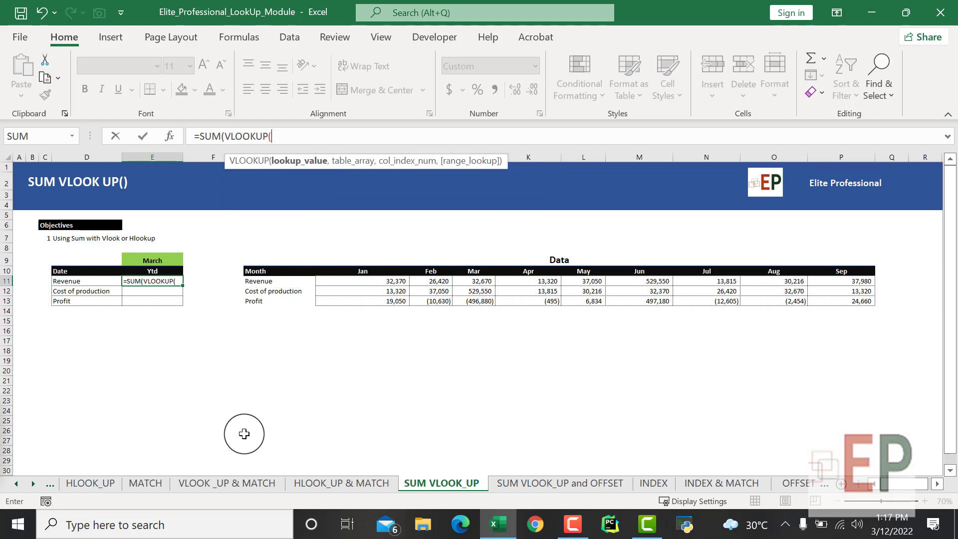
{"action": "left_click", "coordinate": [78, 282]}
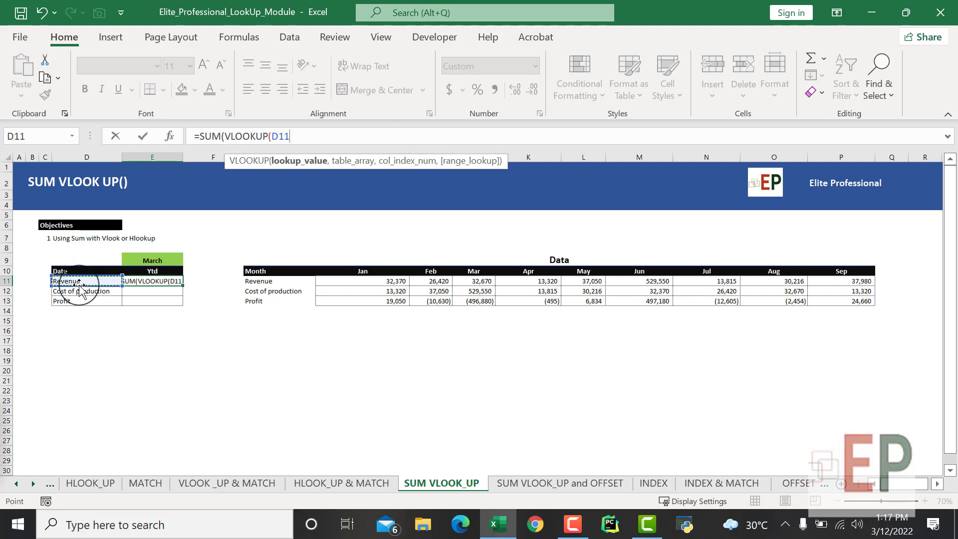
{"action": "type", "text": ","}
{"action": "left_click_drag", "start_coordinate": [269, 281], "coordinate": [843, 302]}
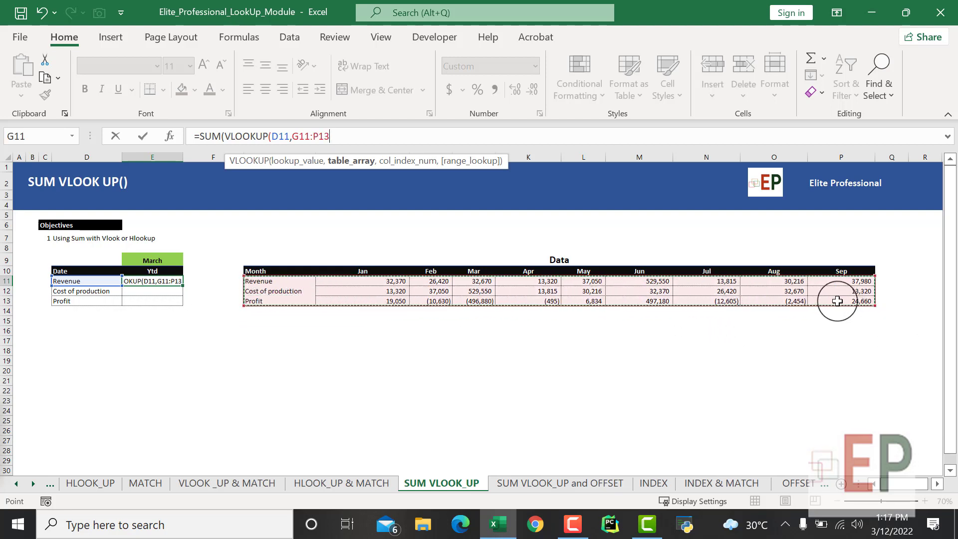
{"action": "key", "text": "F4"}
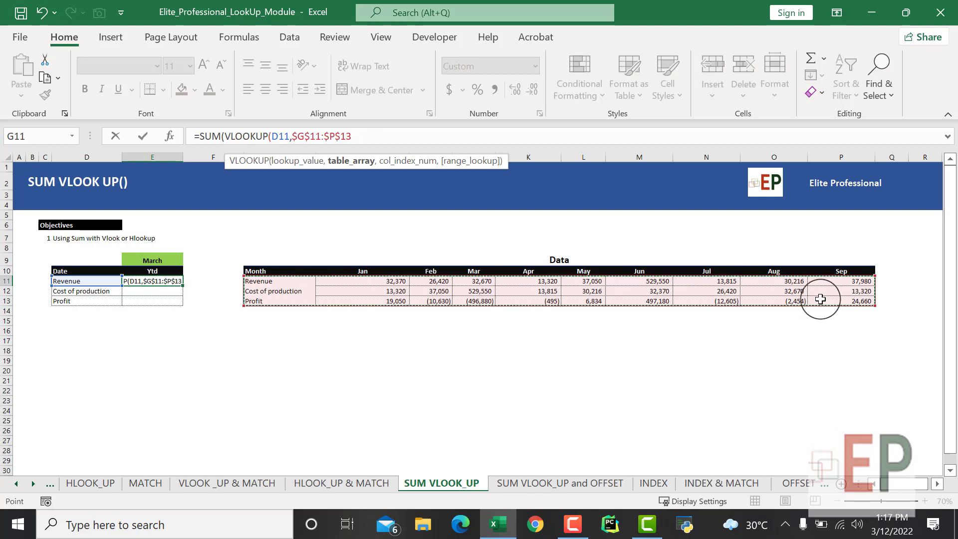
- Complete the E11 formula with the column index array {2,3,4} and exact match 0
{"action": "type", "text": ","}
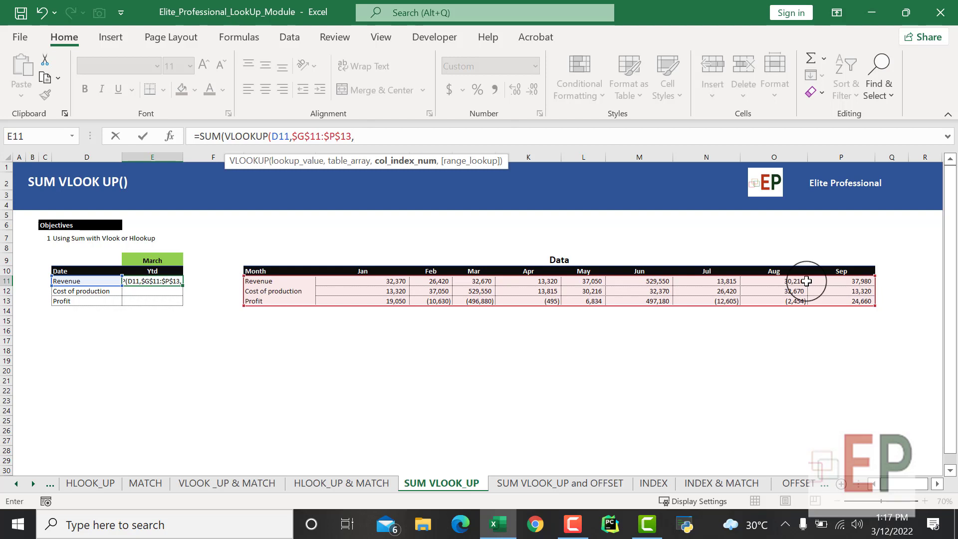
{"action": "type", "text": "{"}
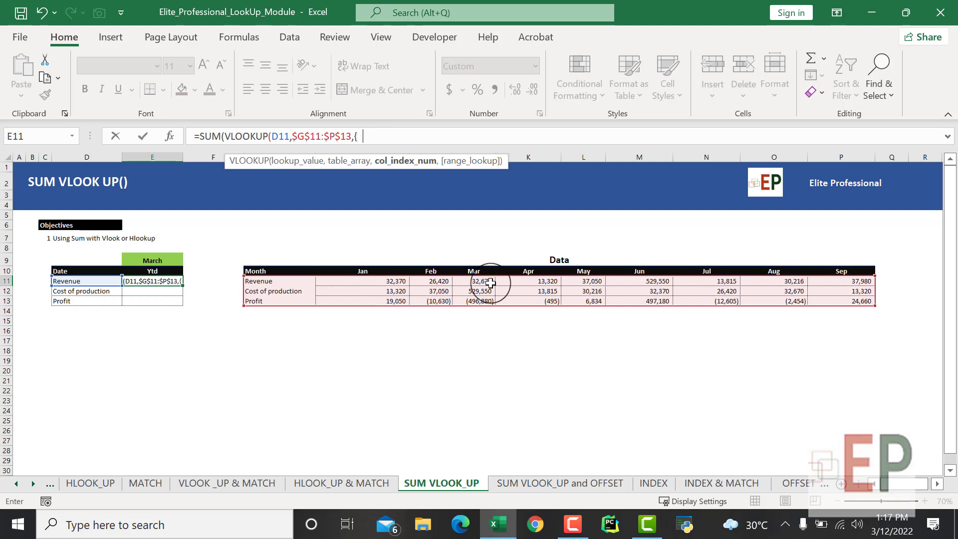
{"action": "type", "text": "2,3"}
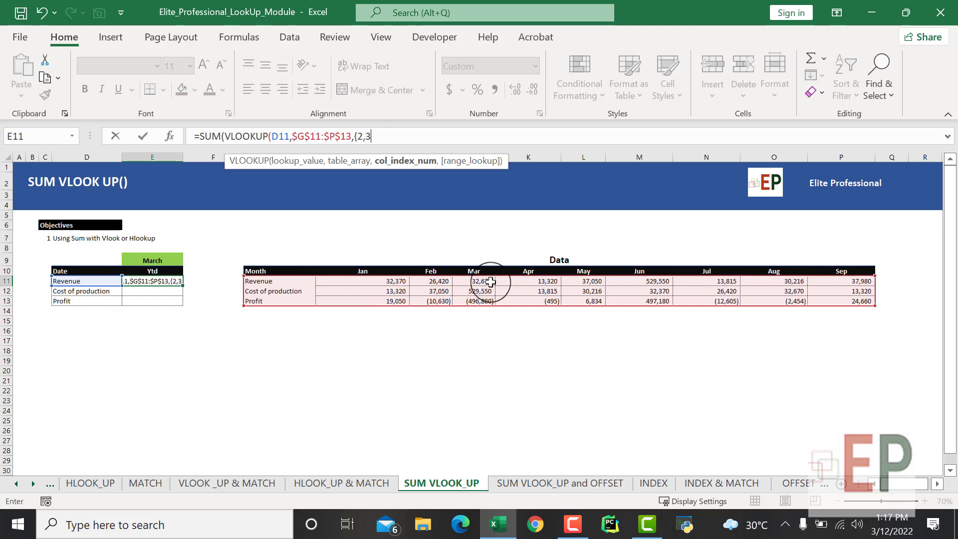
{"action": "type", "text": ",4},"}
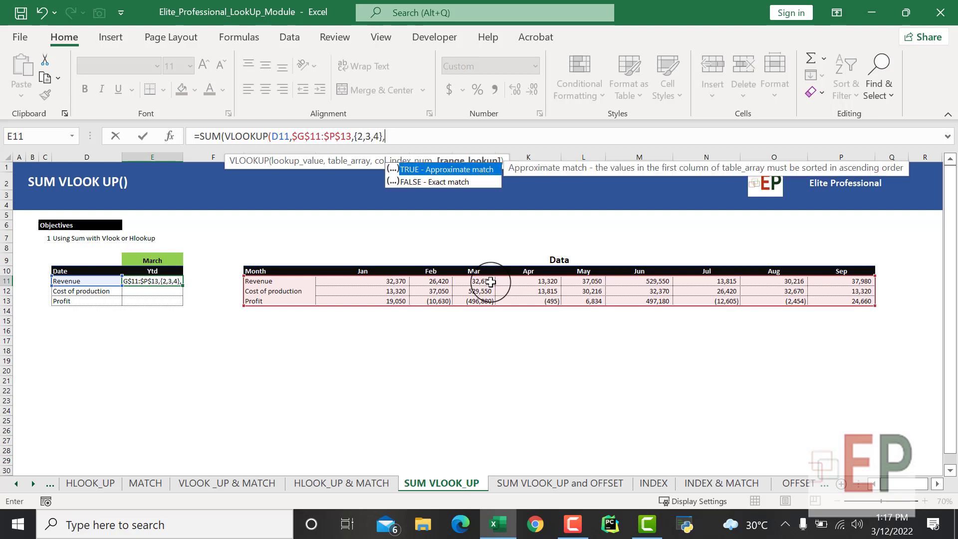
{"action": "type", "text": "0))"}
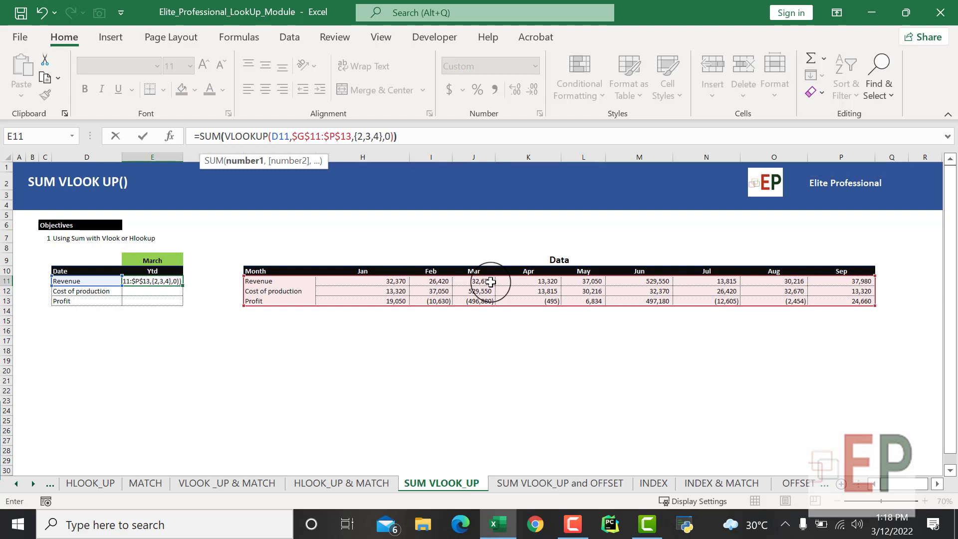
{"action": "key", "text": "Return"}
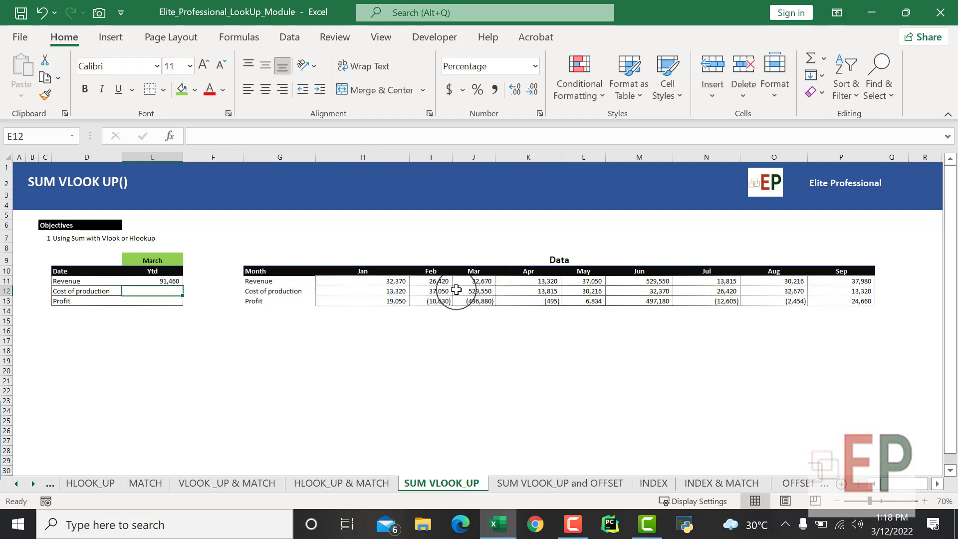
- Check the Revenue Ytd result against the January to March figures and compare the Revenue labels in both tables
{"action": "left_click", "coordinate": [170, 281]}
{"action": "left_click", "coordinate": [197, 302]}
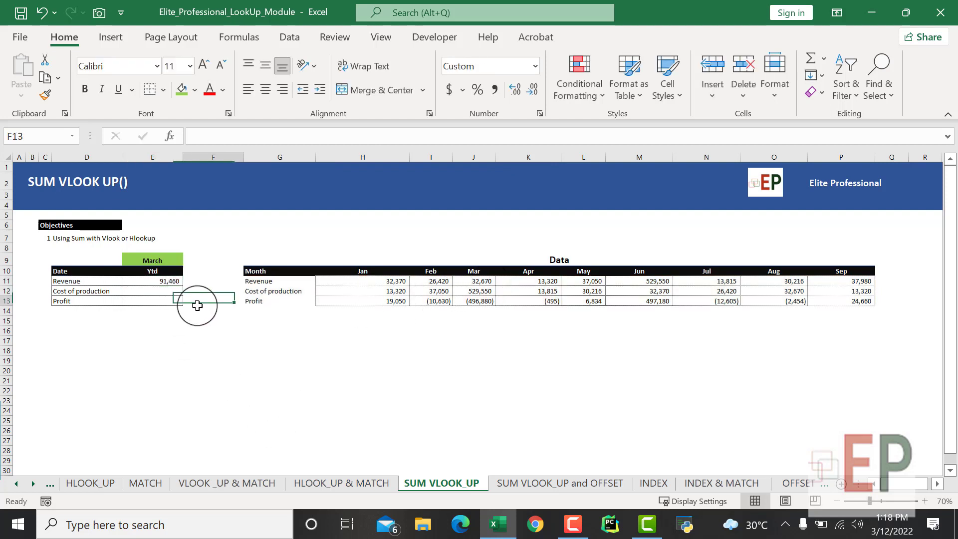
{"action": "left_click", "coordinate": [177, 281]}
{"action": "left_click_drag", "start_coordinate": [359, 281], "coordinate": [458, 285]}
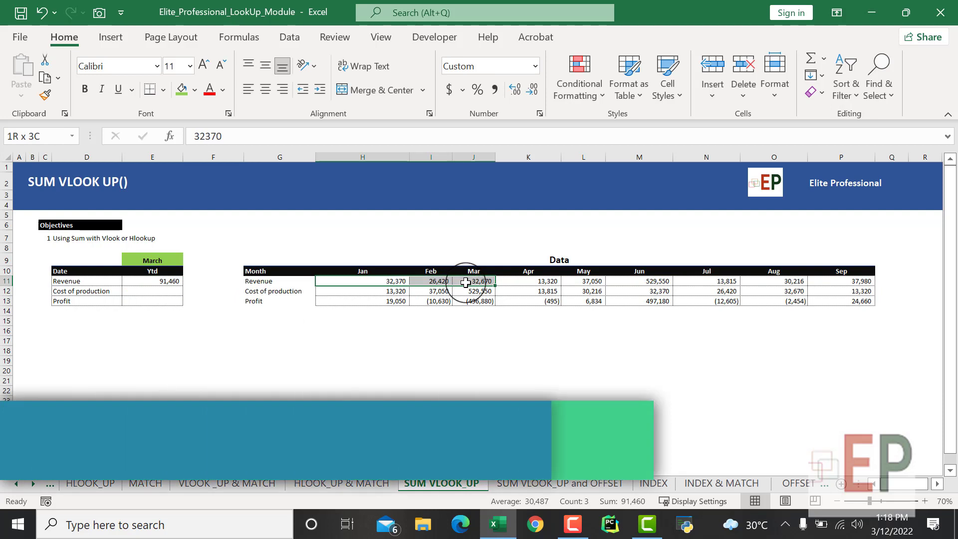
{"action": "left_click", "coordinate": [251, 341]}
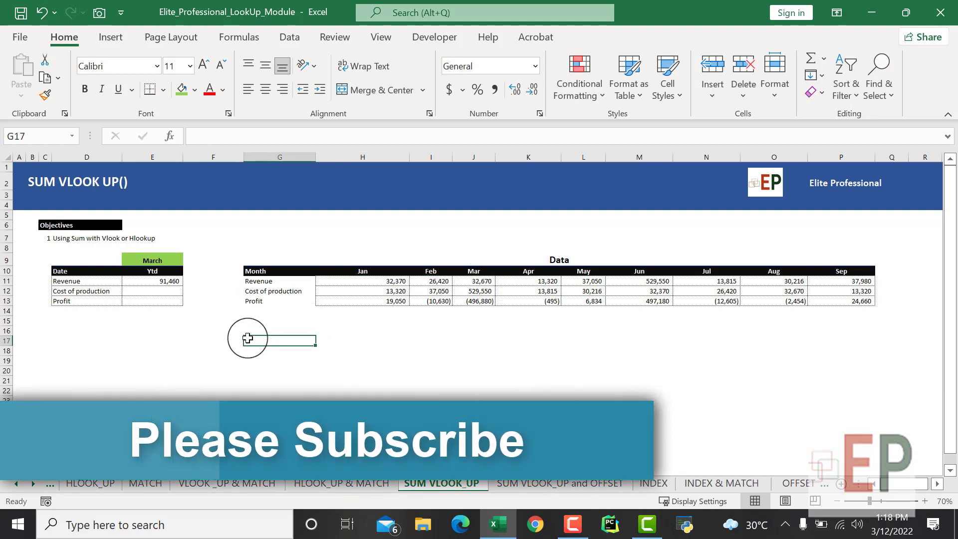
{"action": "left_click", "coordinate": [77, 281]}
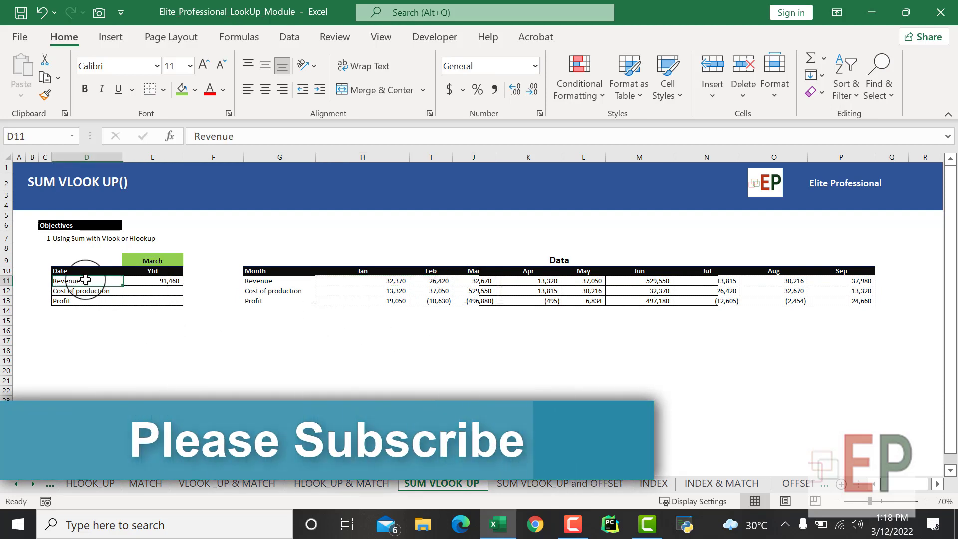
{"action": "left_click", "coordinate": [242, 282]}
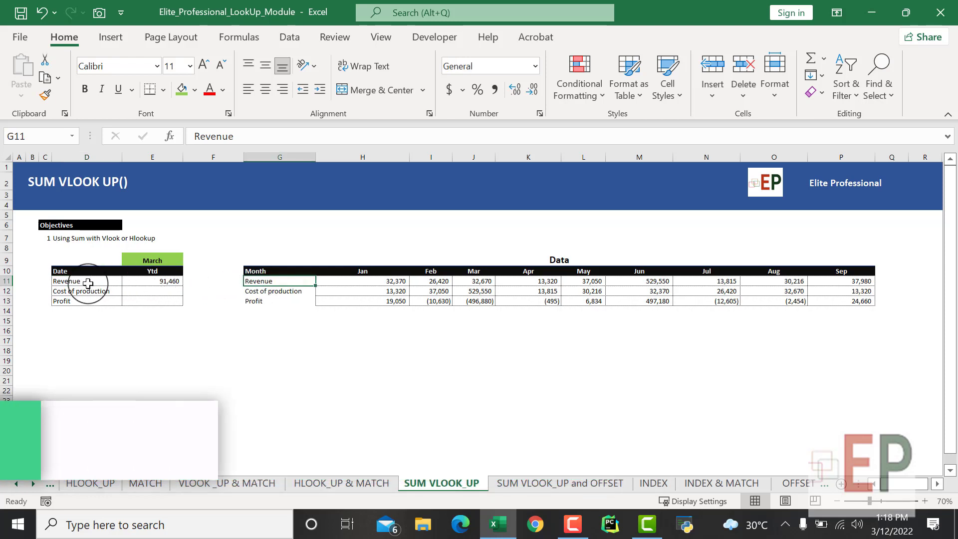
{"action": "left_click", "coordinate": [167, 280]}
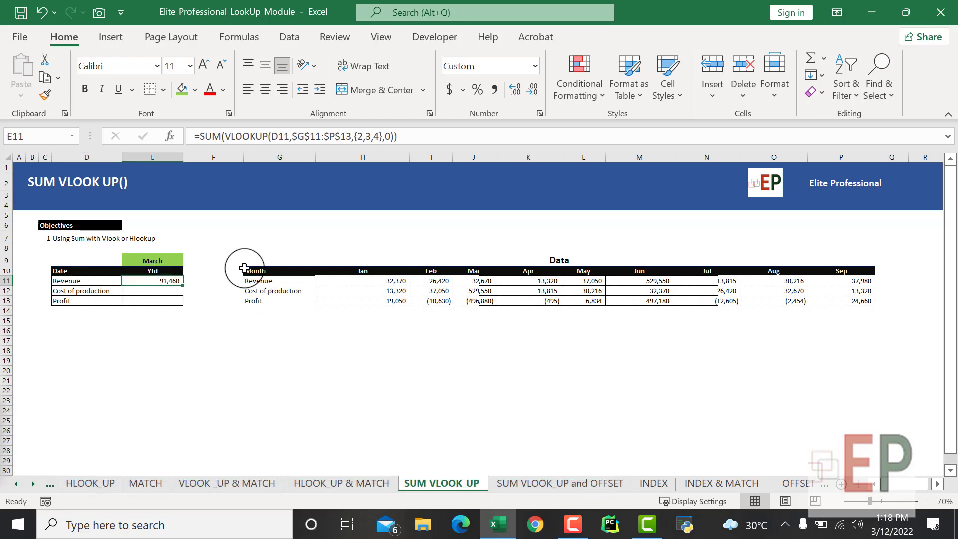
- Replace the Revenue label with BOOM in D11 and with Boom in the data table's G11
{"action": "left_click", "coordinate": [95, 278]}
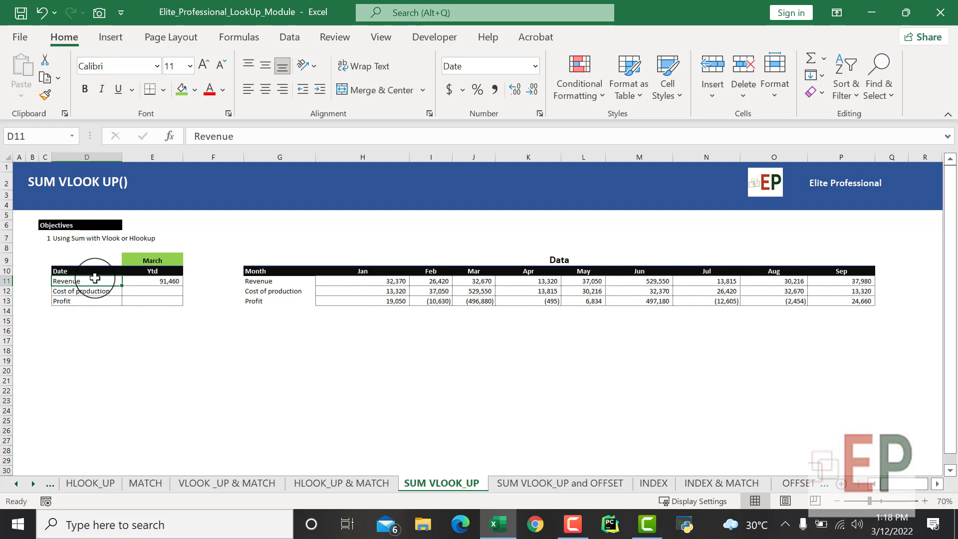
{"action": "type", "text": "BOOM"}
{"action": "key", "text": "Tab"}
{"action": "key", "text": "Tab"}
{"action": "key", "text": "Tab"}
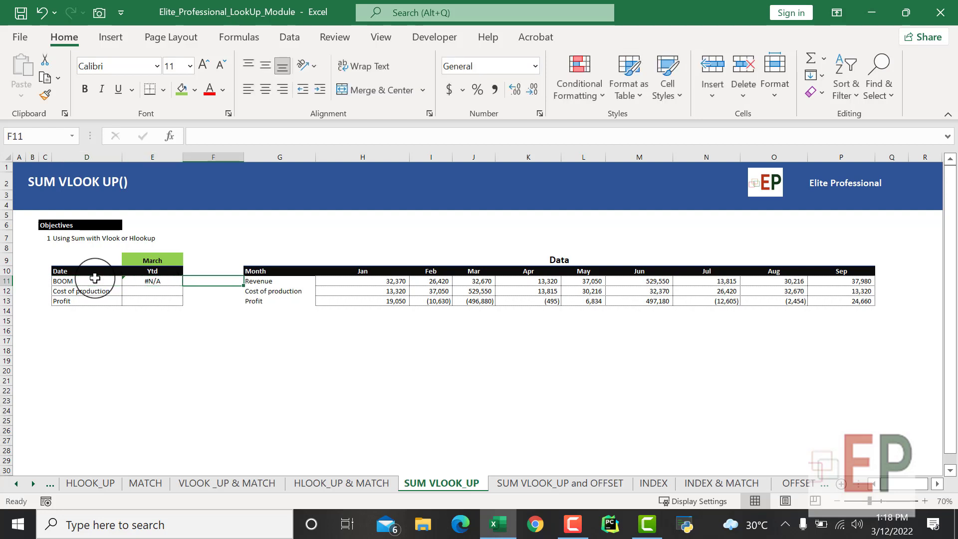
{"action": "type", "text": "bOOM"}
{"action": "key", "text": "Tab"}
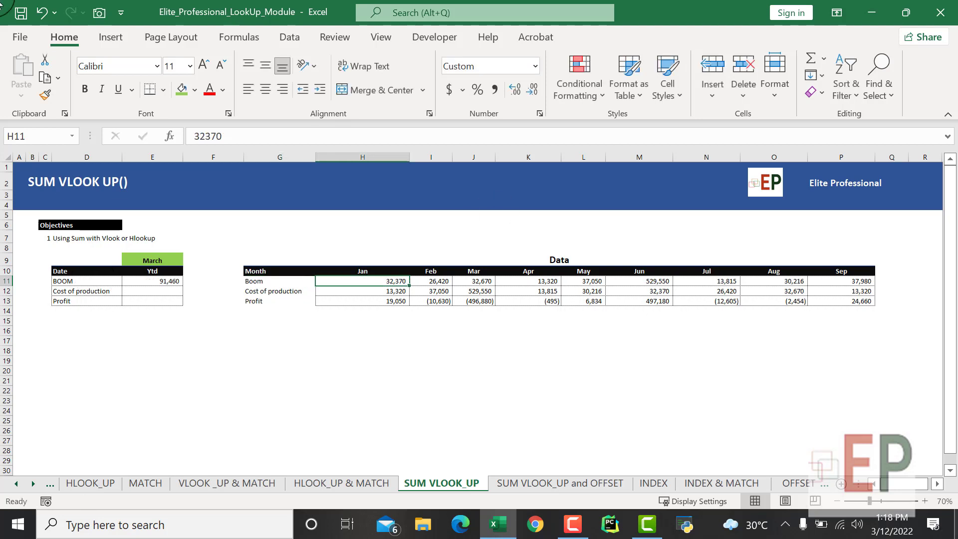
- Fill the E11 formula down to E13 for Cost of production and Profit
{"action": "left_click", "coordinate": [95, 280]}
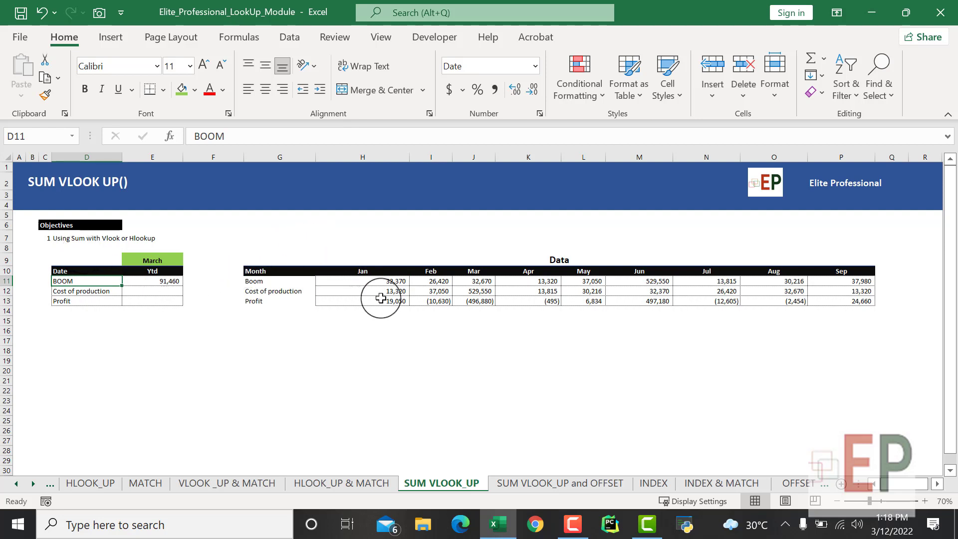
{"action": "left_click", "coordinate": [165, 280]}
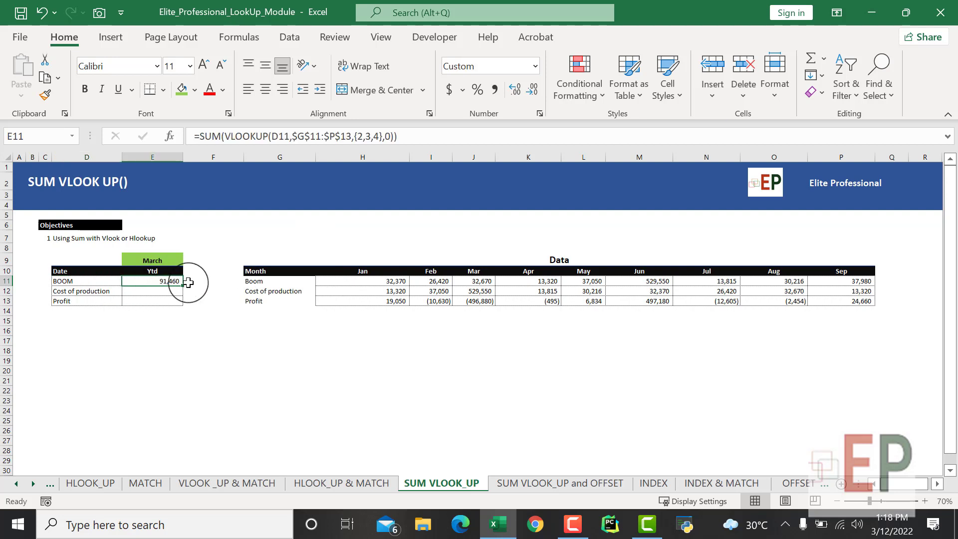
{"action": "left_click_drag", "start_coordinate": [184, 286], "coordinate": [184, 305]}
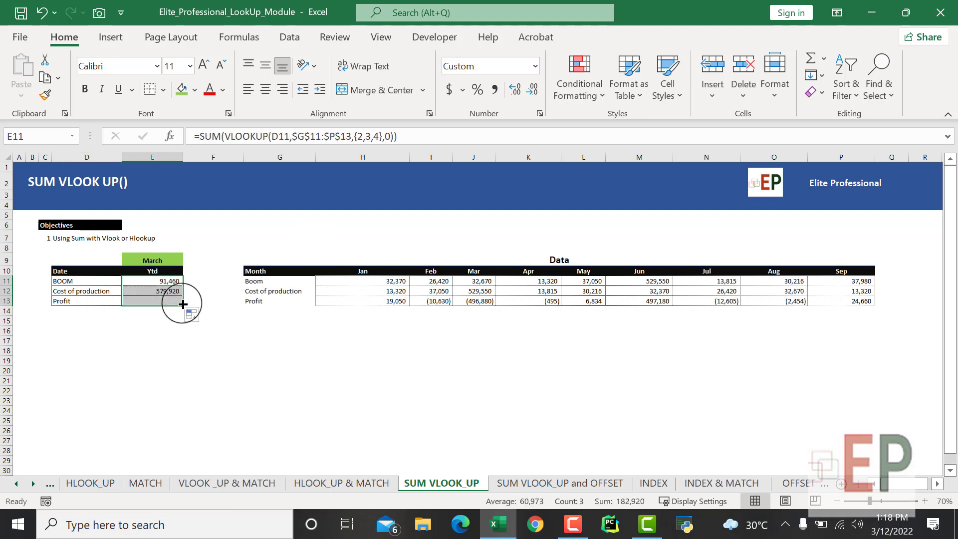
- Inspect the copied formula in E12 and its lookup value reference for Cost of production
{"action": "left_click", "coordinate": [158, 329]}
{"action": "left_click", "coordinate": [147, 292]}
{"action": "left_click", "coordinate": [107, 329]}
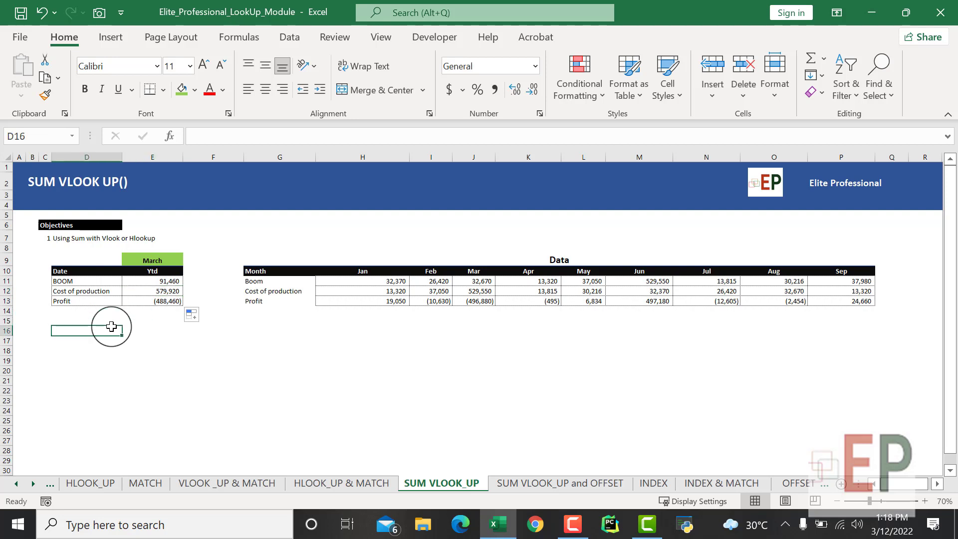
{"action": "left_click", "coordinate": [88, 295]}
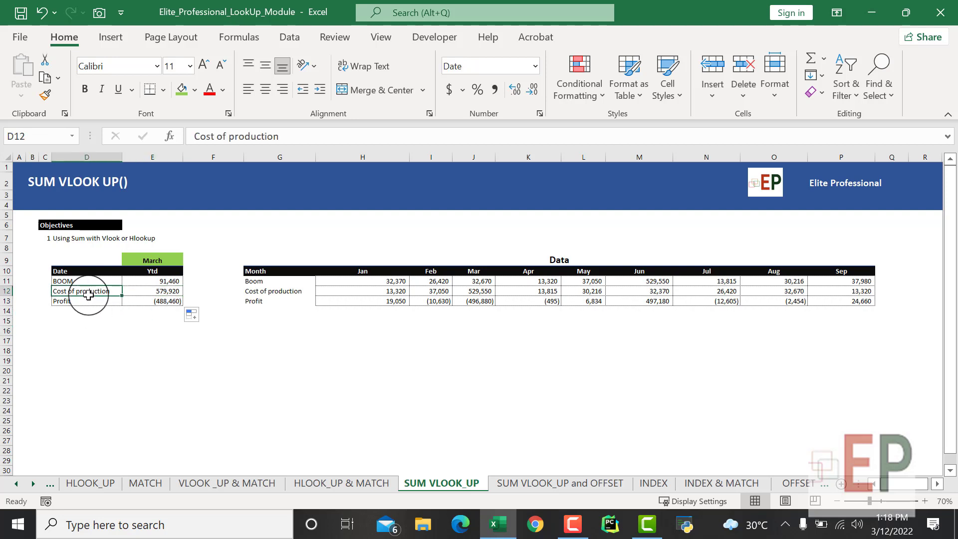
{"action": "left_click", "coordinate": [145, 292]}
{"action": "left_click", "coordinate": [272, 136]}
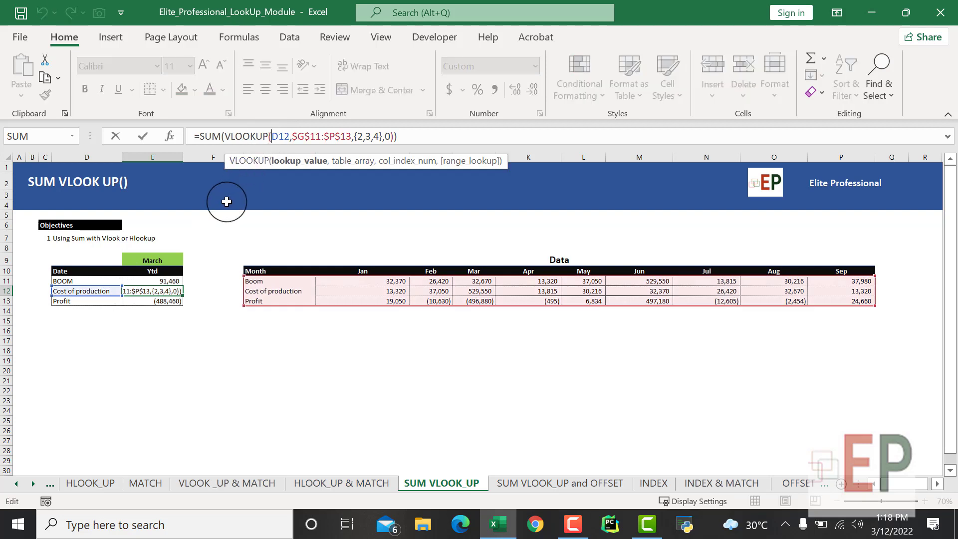
{"action": "key", "text": "Return"}
{"action": "left_click", "coordinate": [145, 329]}
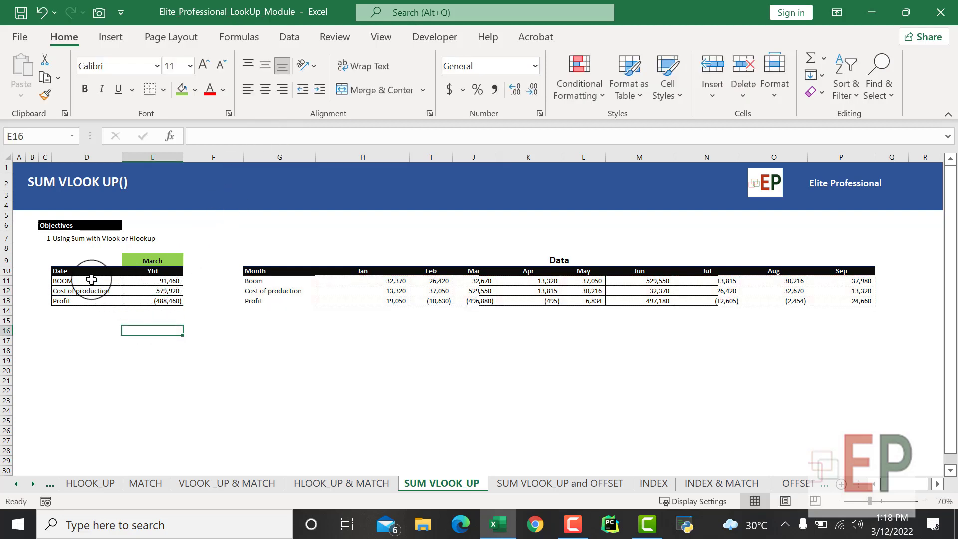
- Replace the BOOM label in D11 of the Ytd table with Revenue
{"action": "left_click", "coordinate": [91, 280]}
{"action": "left_click", "coordinate": [160, 282]}
{"action": "left_click", "coordinate": [91, 283]}
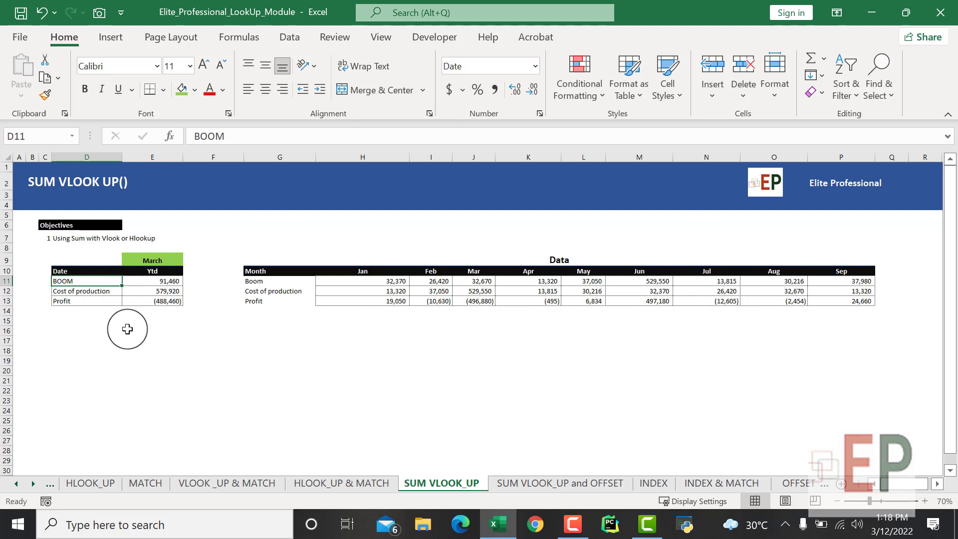
{"action": "type", "text": "Revenue"}
{"action": "key", "text": "Return"}
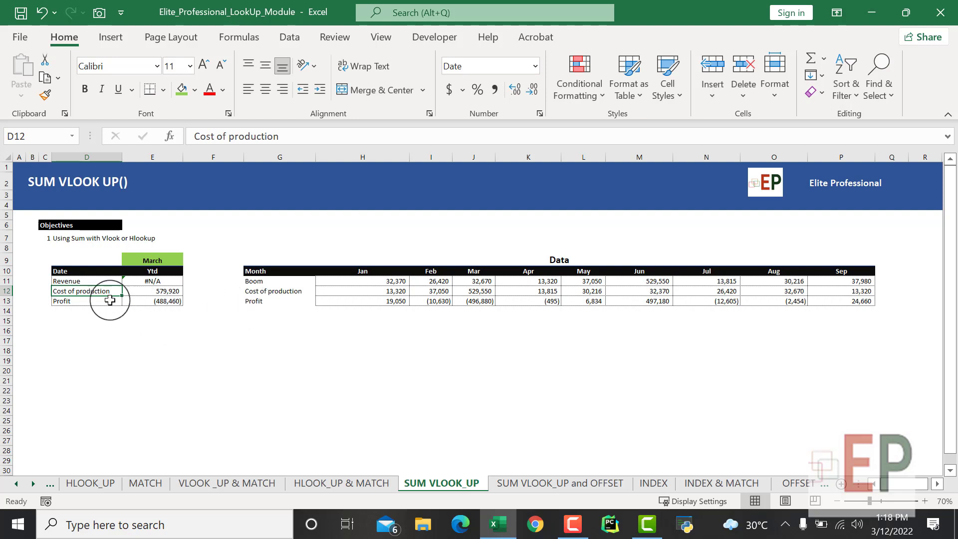
- Copy the Revenue label from D11 over the Boom label in the data table's G11
{"action": "left_click", "coordinate": [89, 283]}
{"action": "key", "text": "ctrl+c"}
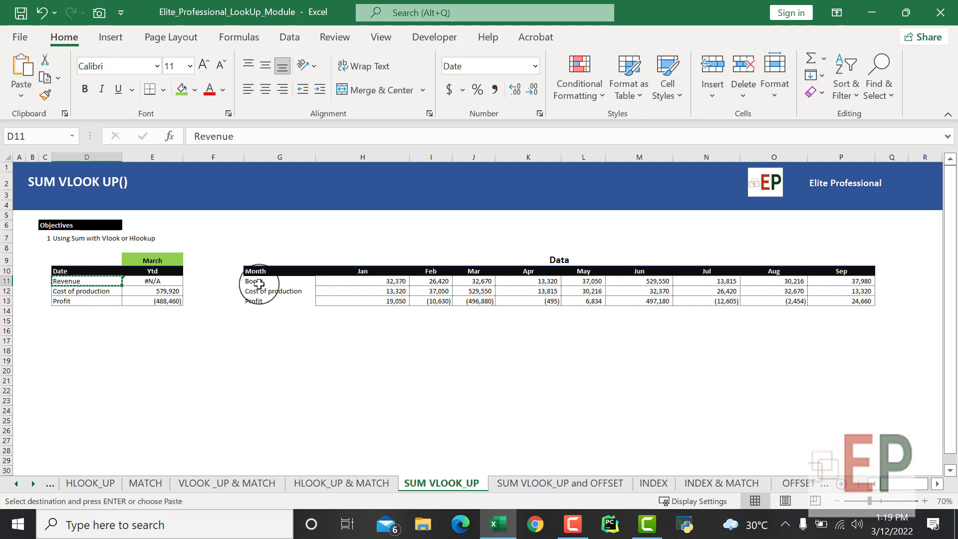
{"action": "left_click", "coordinate": [254, 281]}
{"action": "right_click", "coordinate": [264, 271]}
{"action": "left_click", "coordinate": [269, 282]}
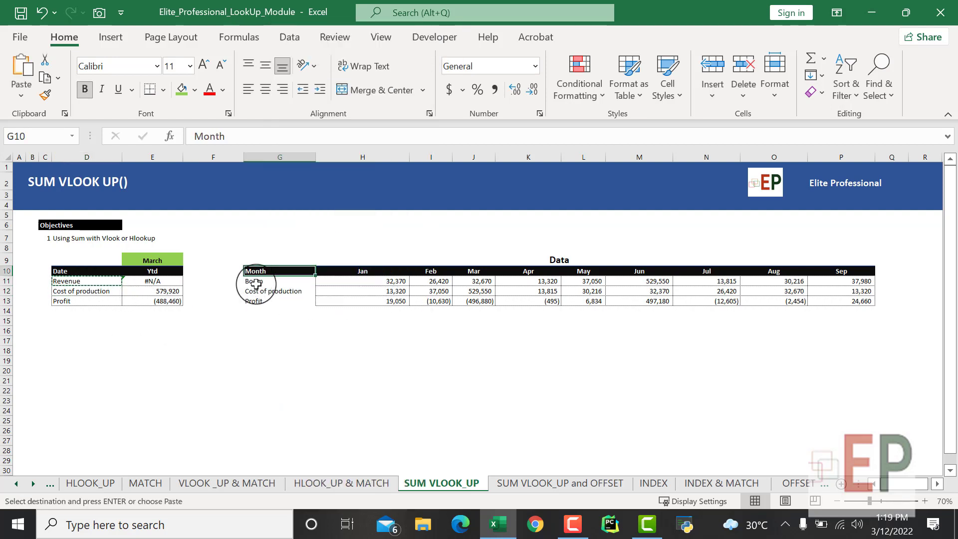
{"action": "left_click", "coordinate": [259, 282]}
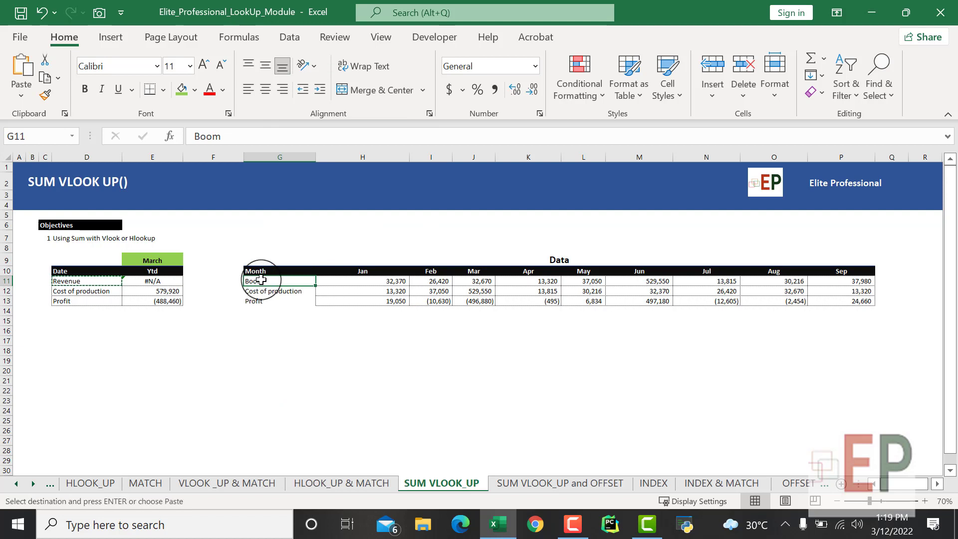
{"action": "right_click", "coordinate": [258, 283]}
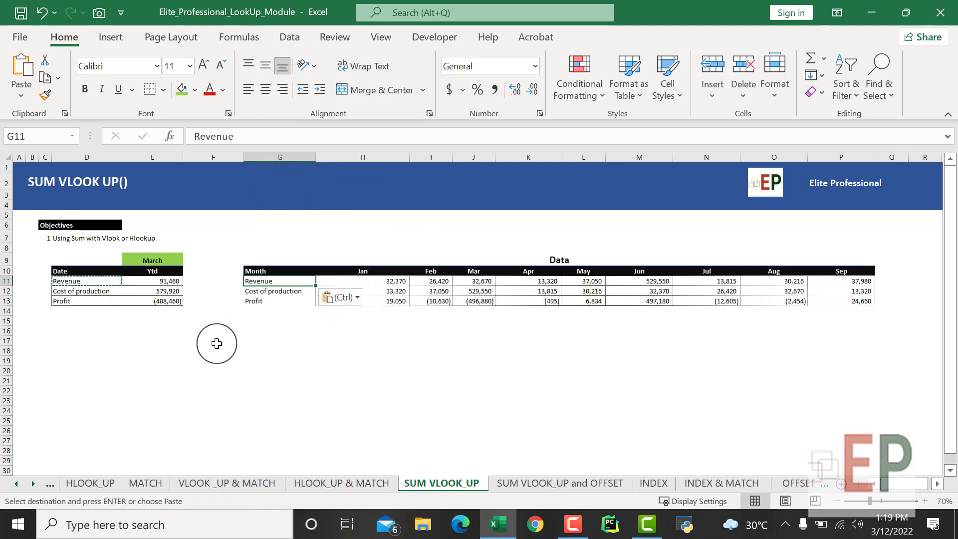
{"action": "left_click", "coordinate": [216, 342]}
{"action": "left_click", "coordinate": [146, 358]}
{"action": "key", "text": "Escape"}
- Extend the column index array in the E11 Revenue formula to {2,3,4,5} so the sum includes April
{"action": "left_click", "coordinate": [153, 261]}
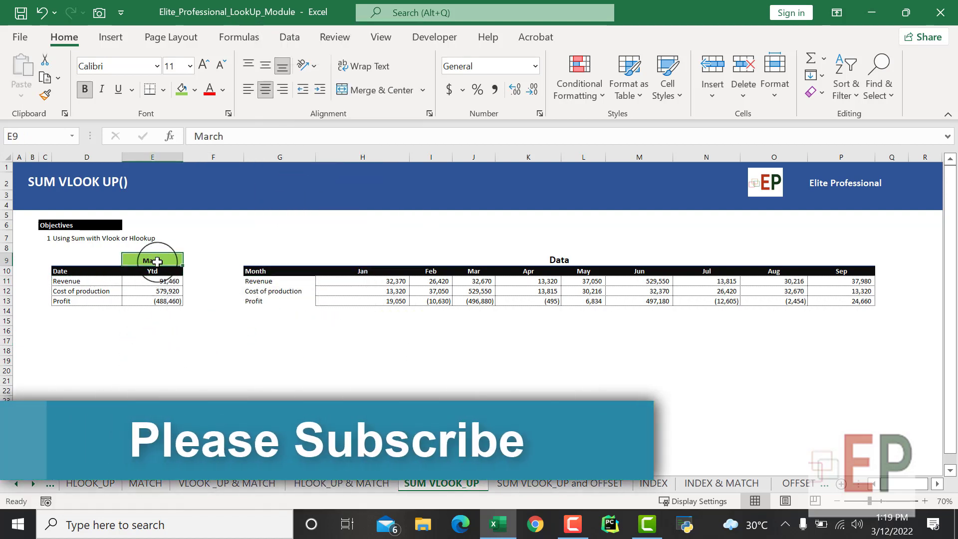
{"action": "left_click", "coordinate": [158, 280]}
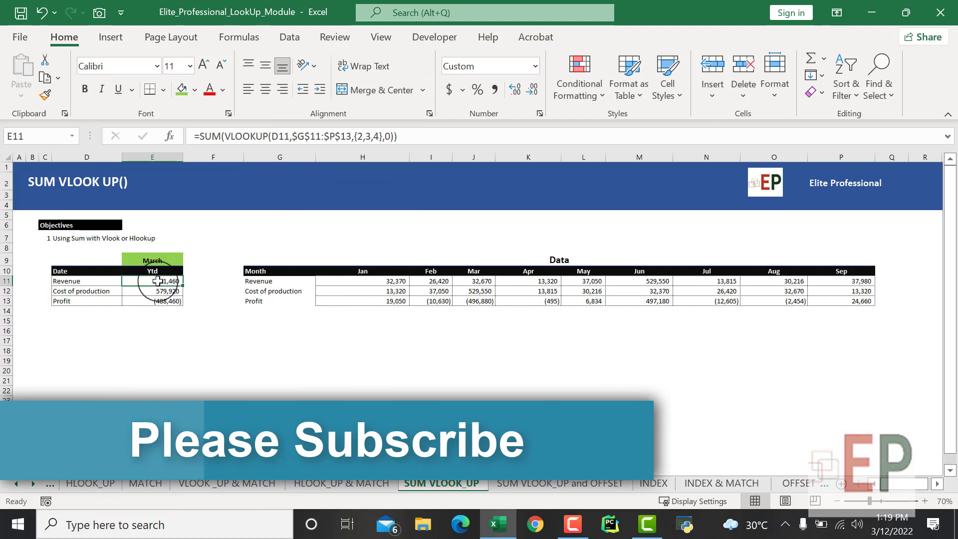
{"action": "left_click", "coordinate": [378, 136]}
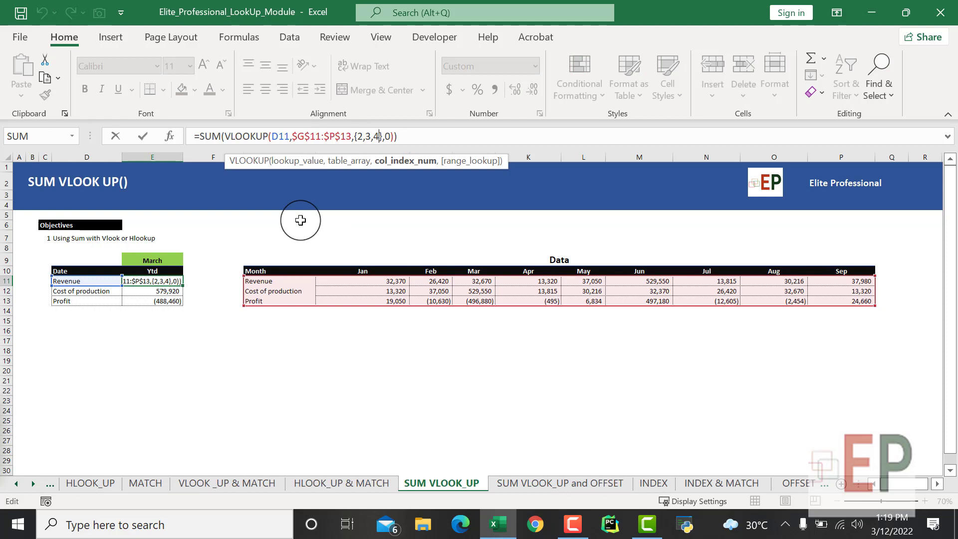
{"action": "key", "text": "BackSpace"}
{"action": "type", "text": "5"}
{"action": "key", "text": "BackSpace"}
{"action": "type", "text": "4"}
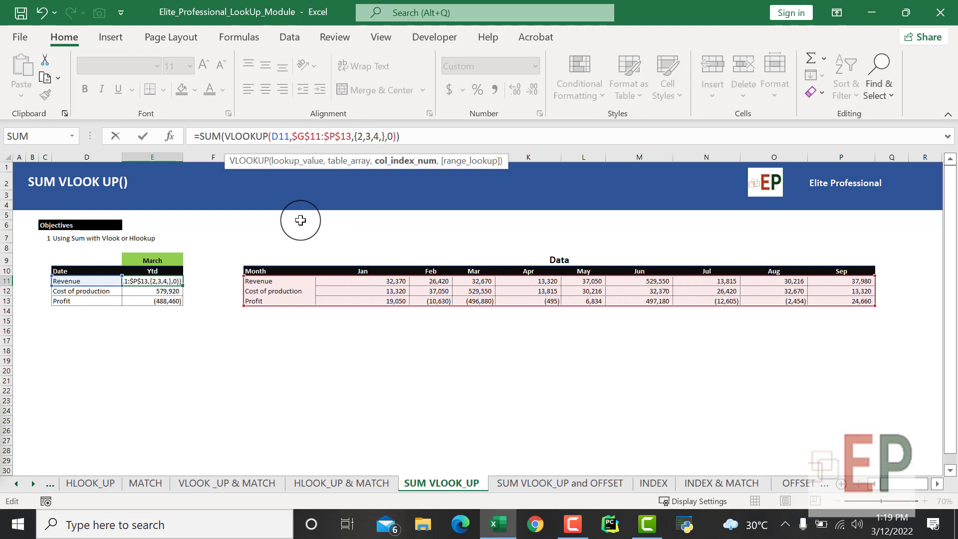
{"action": "key", "text": "BackSpace"}
{"action": "key", "text": "Return"}
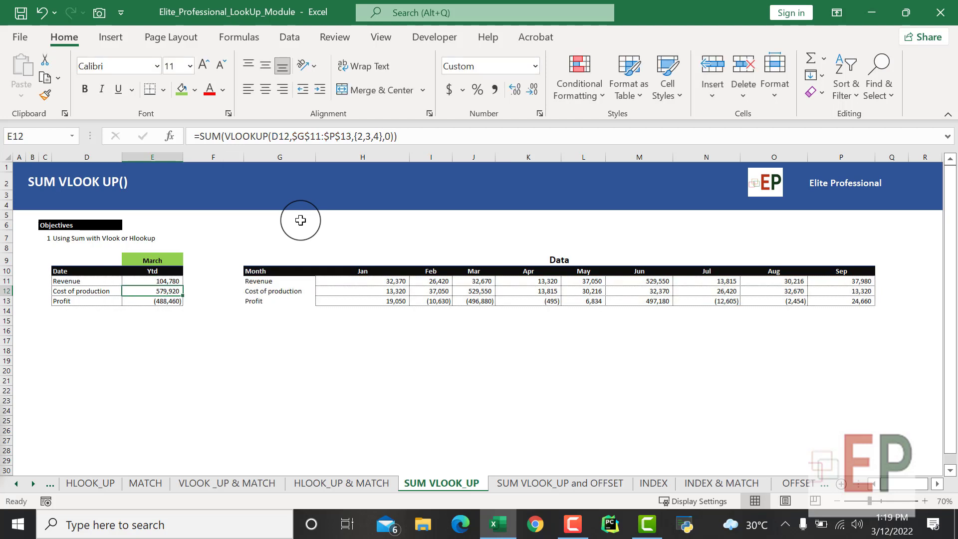
{"action": "left_click", "coordinate": [374, 361]}
{"action": "left_click", "coordinate": [171, 281]}
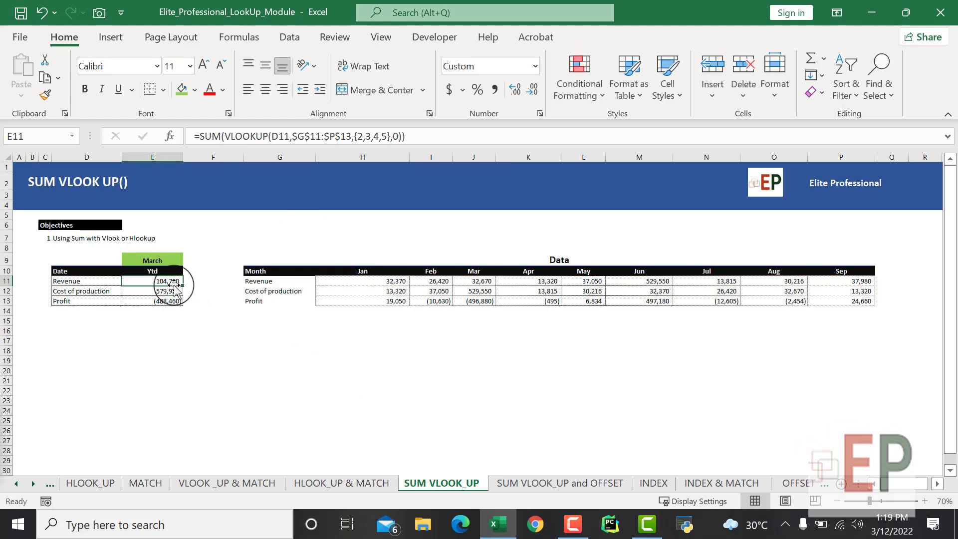